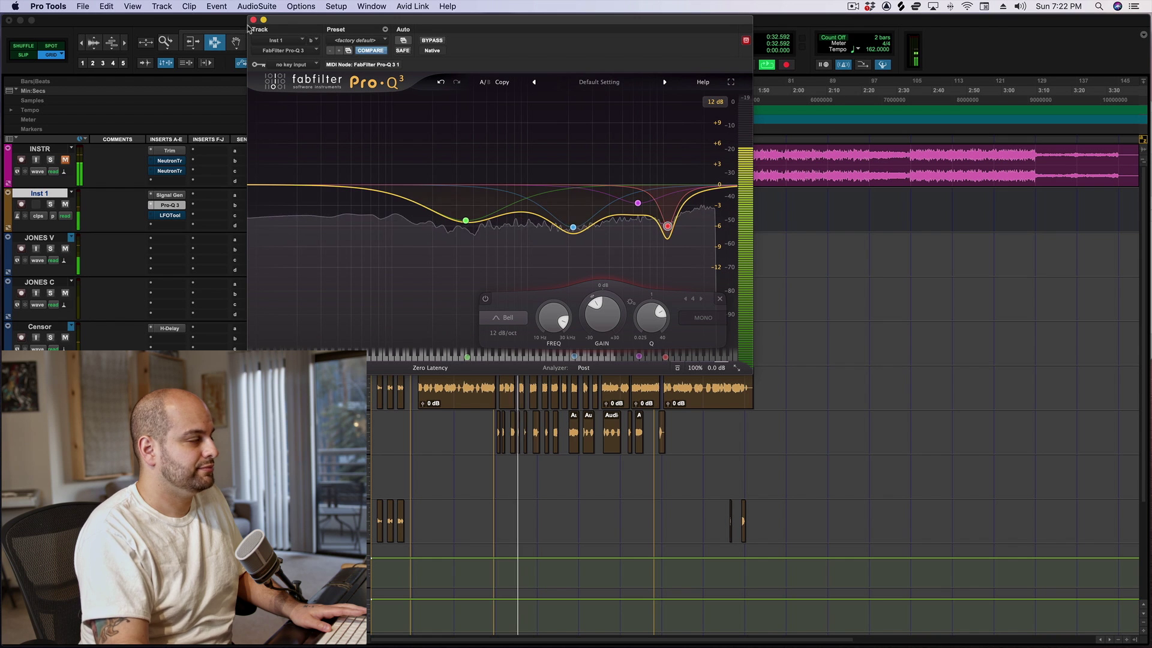
# - Close the Pro-Q 3 equalizer, mute the Inst 1 track and stop playback
pyautogui.click(252, 21)
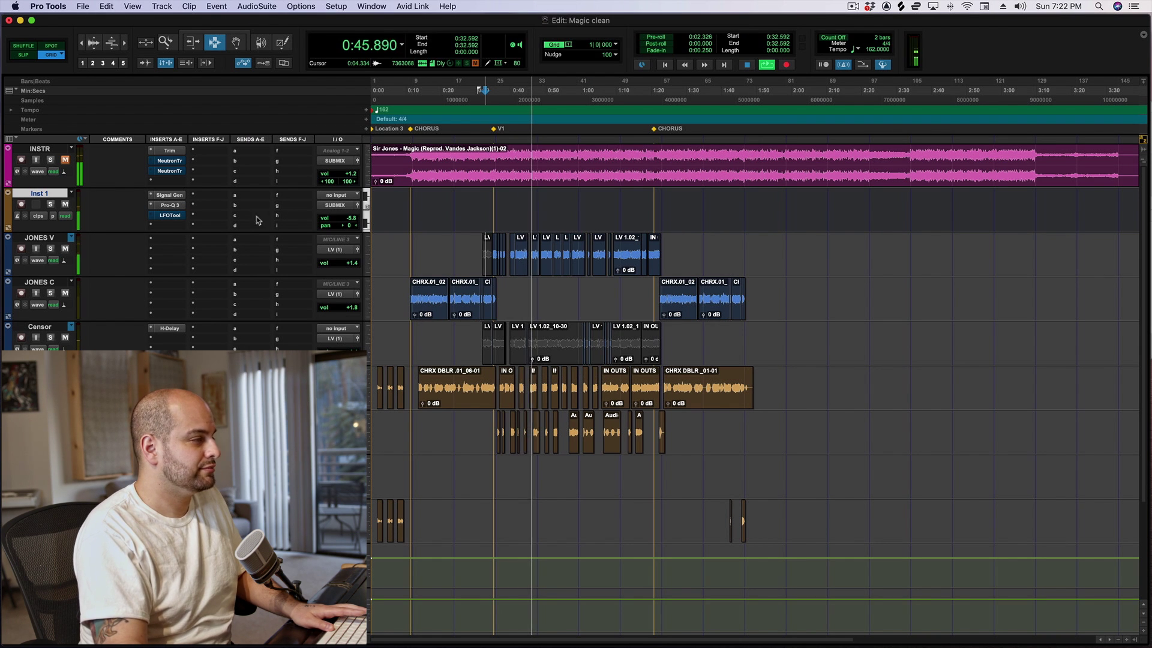
pyautogui.click(65, 204)
pyautogui.press('space')
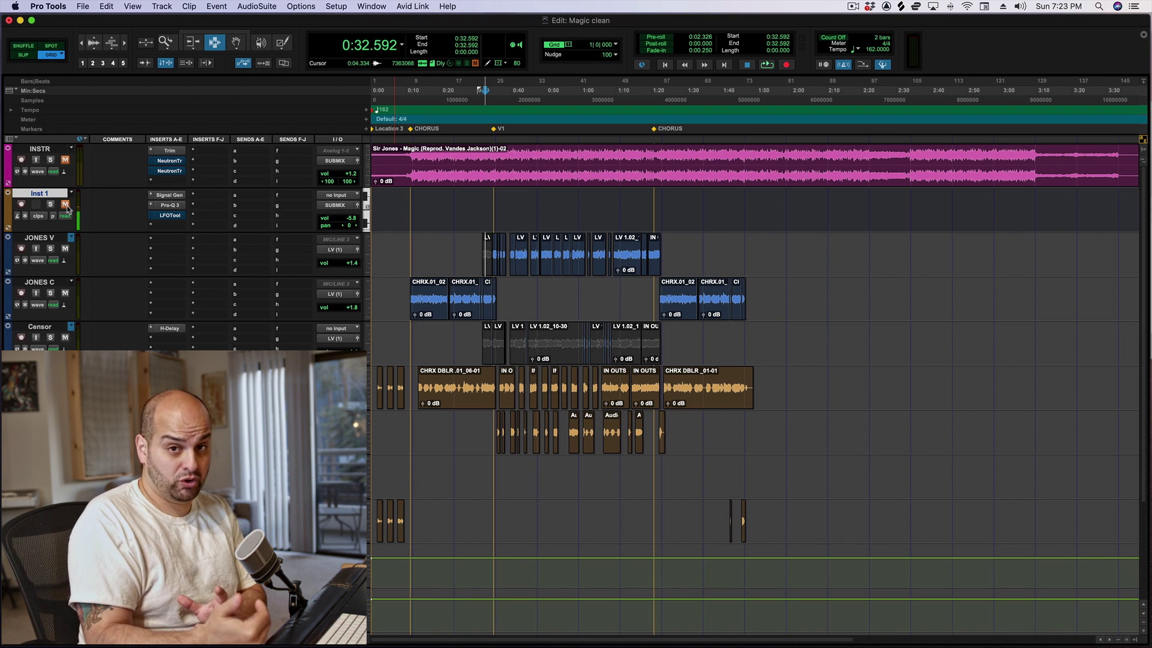
# - Open Pro-Q 3 on the Inst 1 track, examine its EQ curve and close it
pyautogui.click(170, 204)
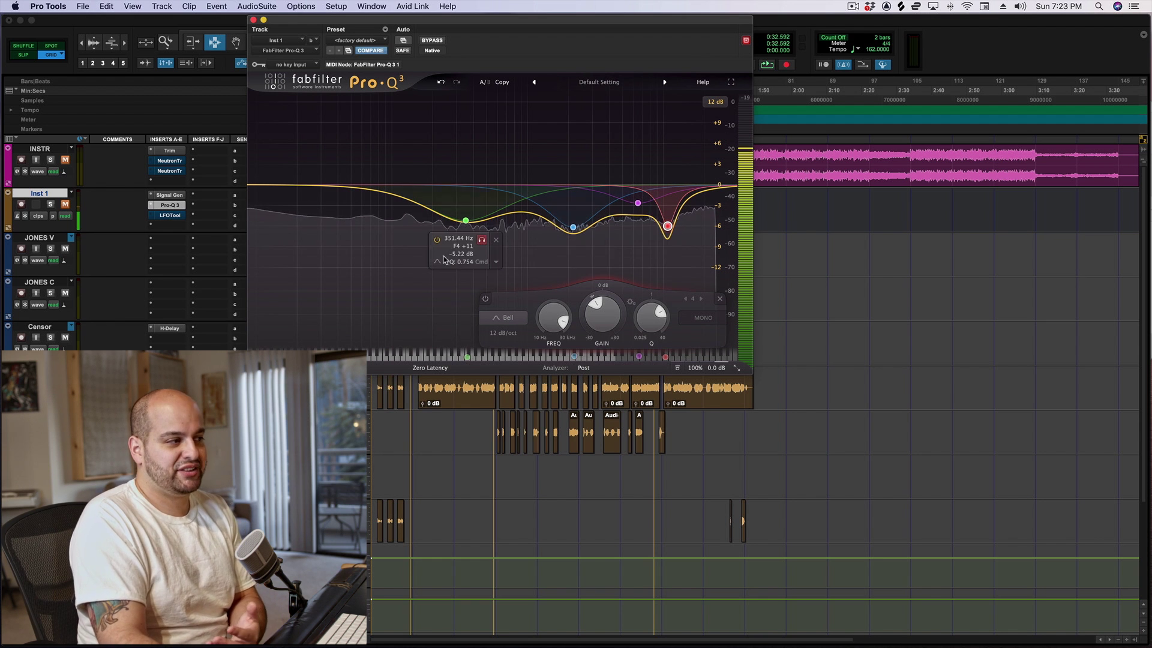
pyautogui.moveTo(296, 243); pyautogui.dragTo(295, 243)
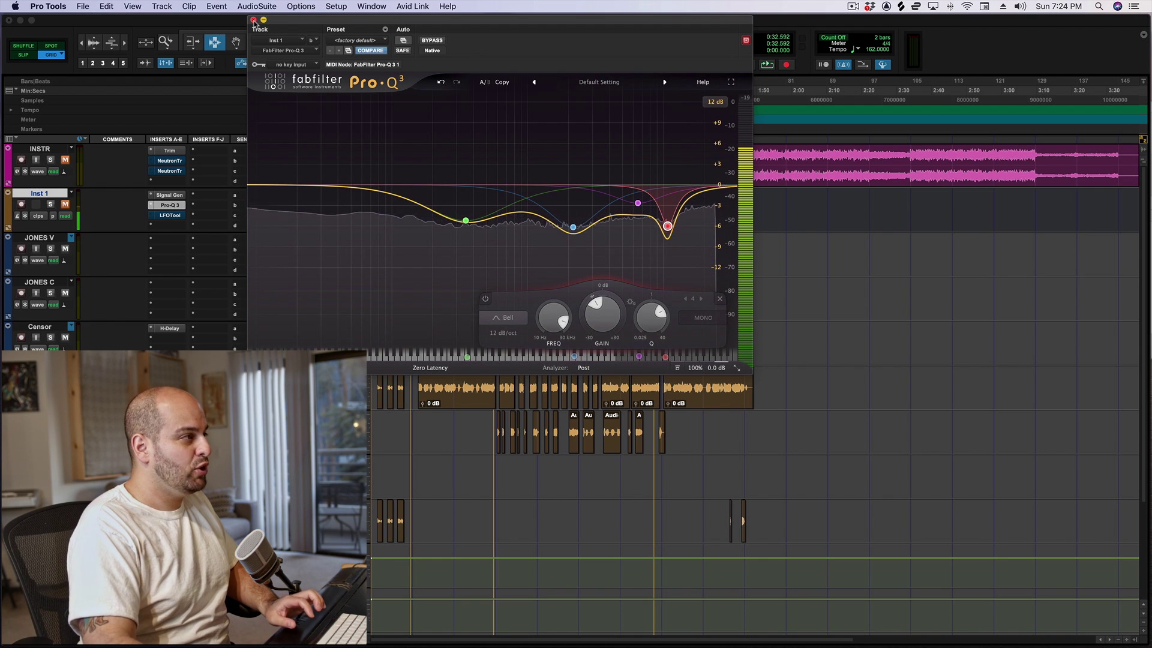
pyautogui.press('super+w')
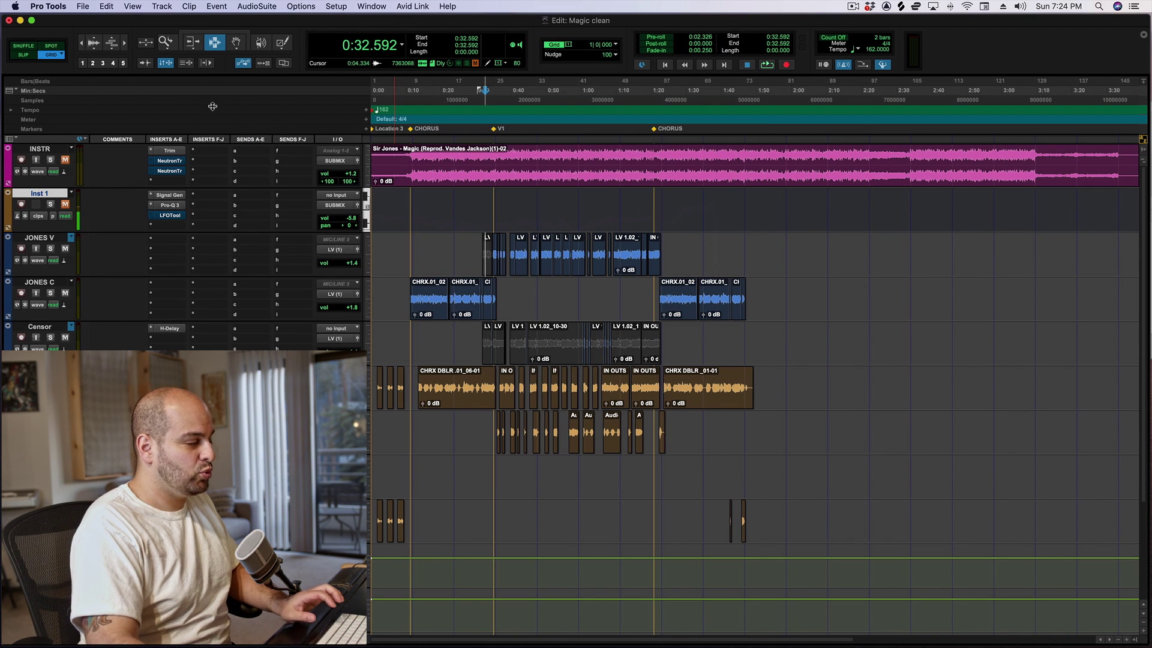
# - Bypass the Pro-Q 3 insert on the Inst 1 track and close the equalizer
pyautogui.click(169, 206)
pyautogui.keyDown('super'); pyautogui.click(169, 207); pyautogui.keyUp('super')
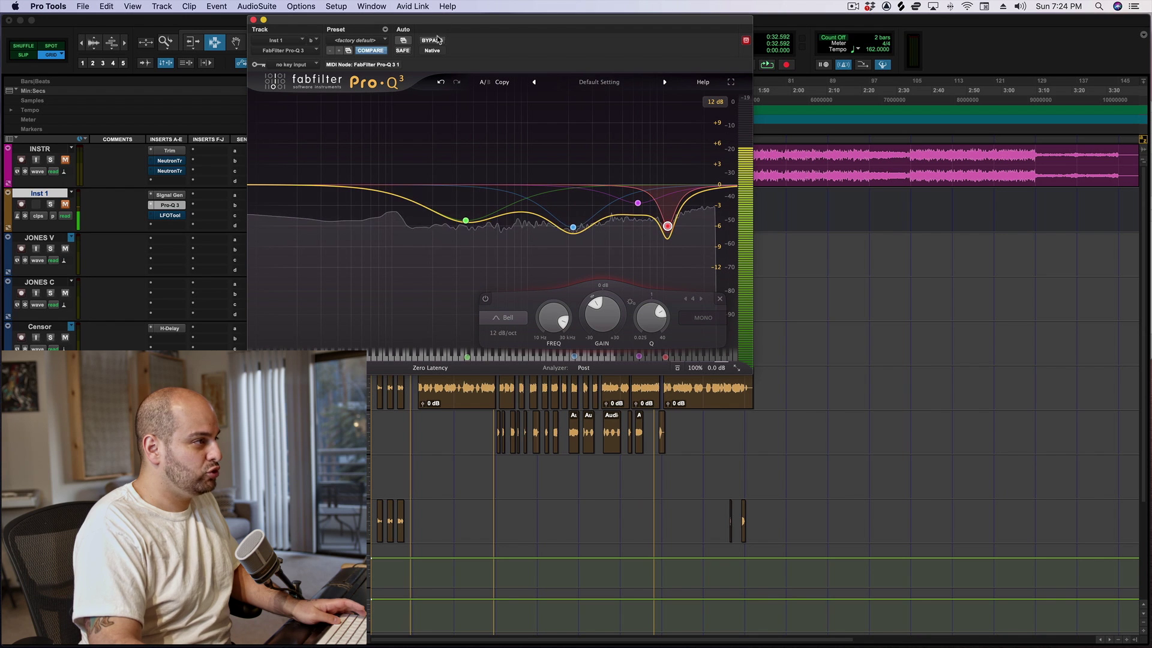
pyautogui.press('super+w')
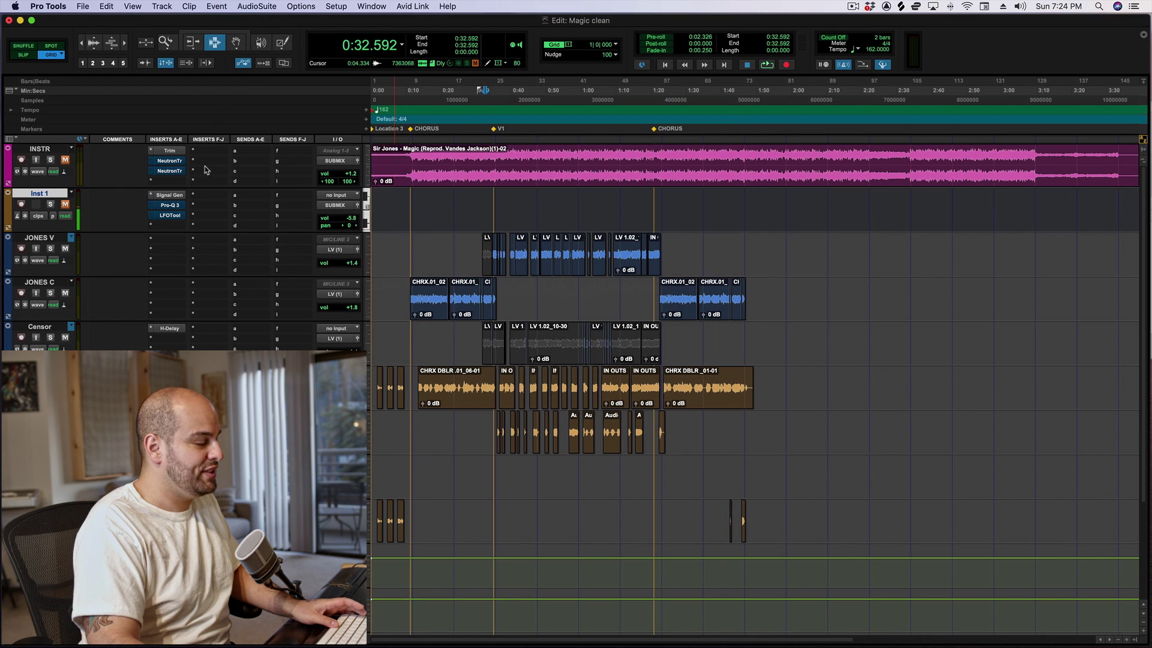
# - Take LFOTool out of bypass on the Inst 1 track and audition the song
pyautogui.click(177, 216)
pyautogui.click(427, 40)
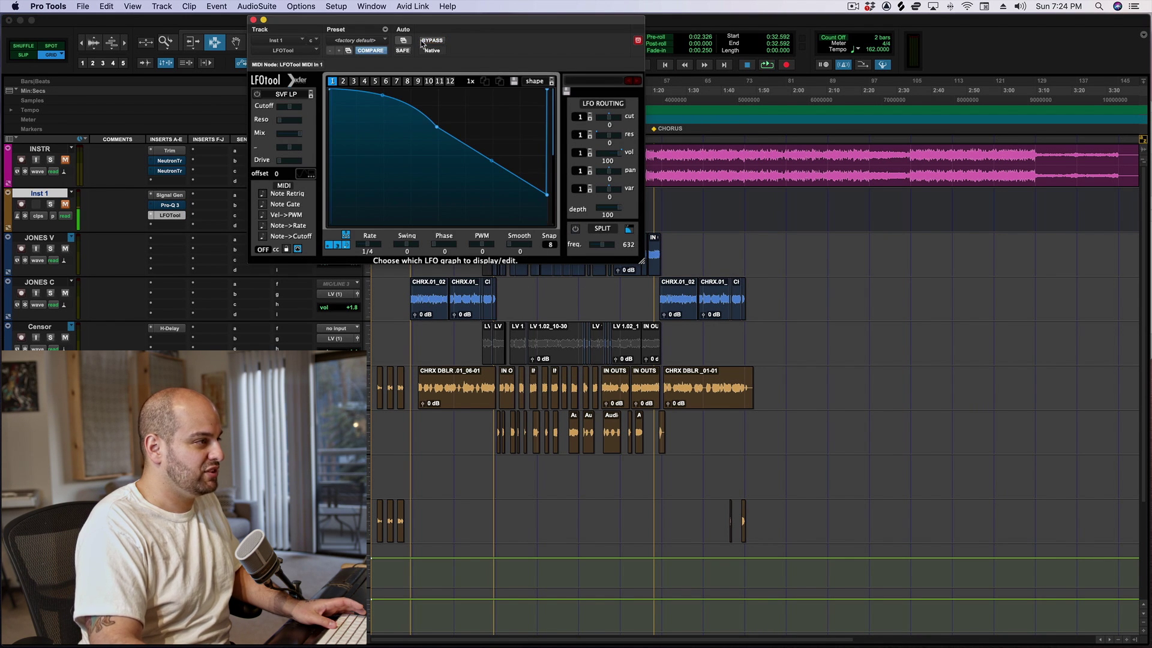
pyautogui.click(252, 21)
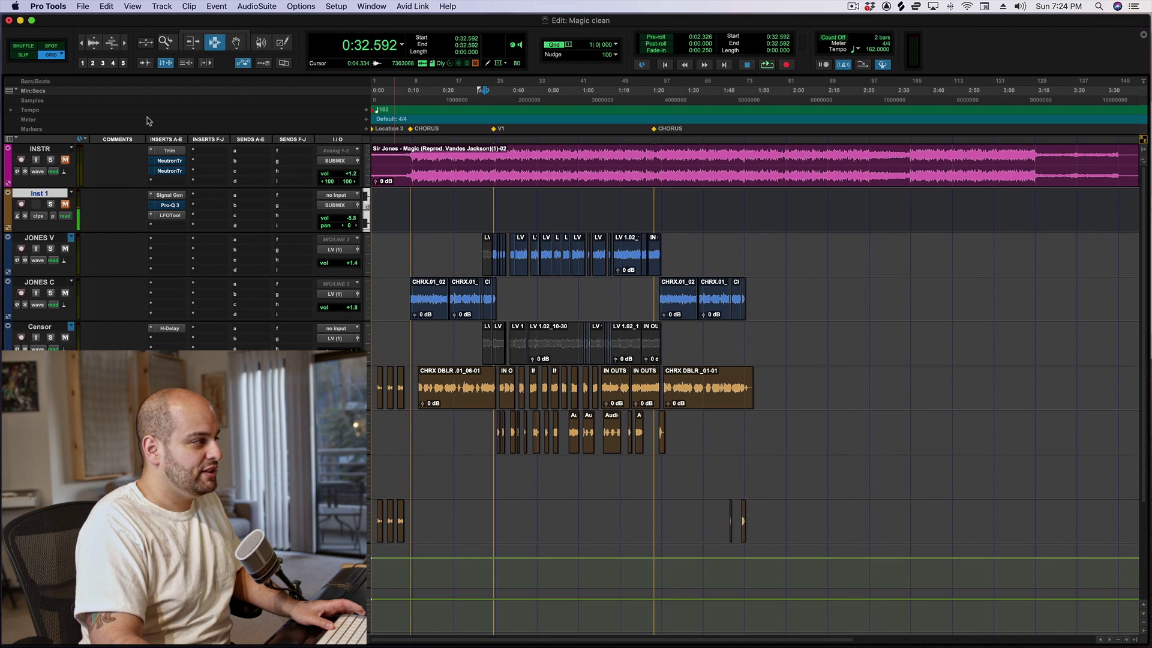
pyautogui.press('space')
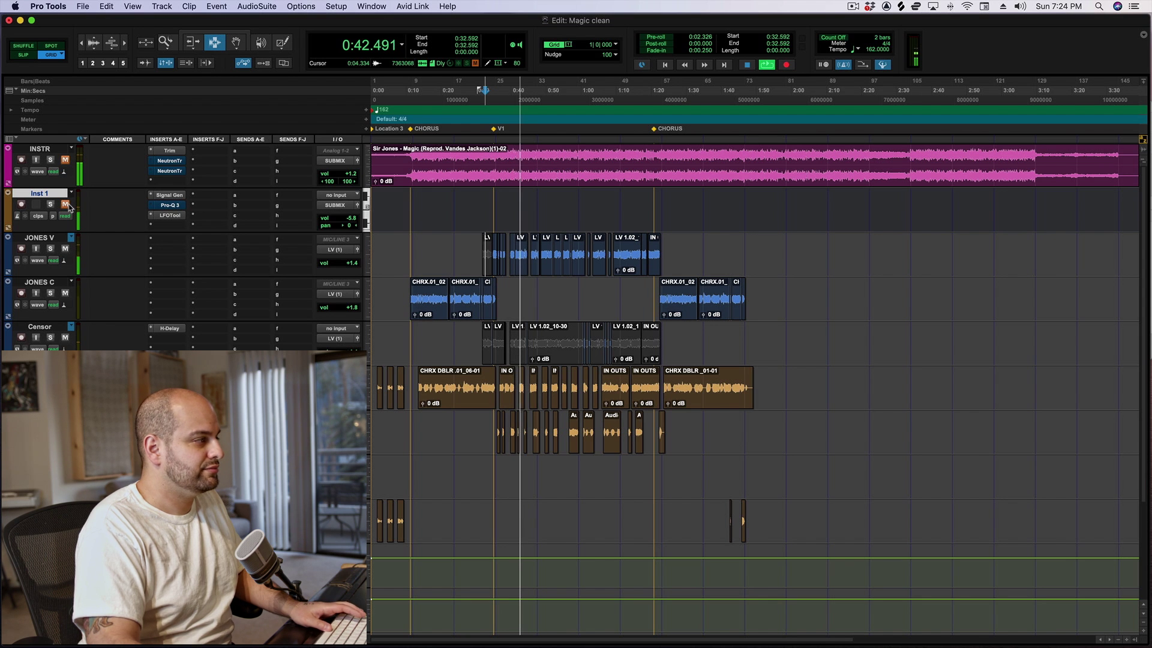
pyautogui.press('space')
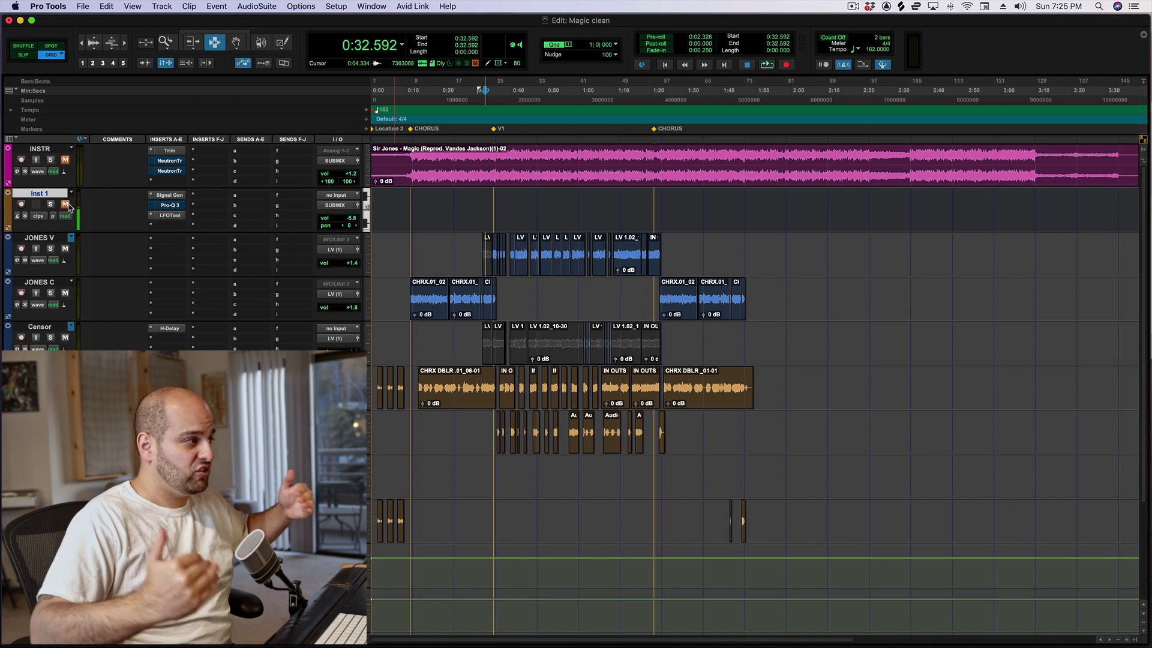
# - Unmute the INSTR track and play the section from 0:32.592 to hear the beat
pyautogui.click(65, 159)
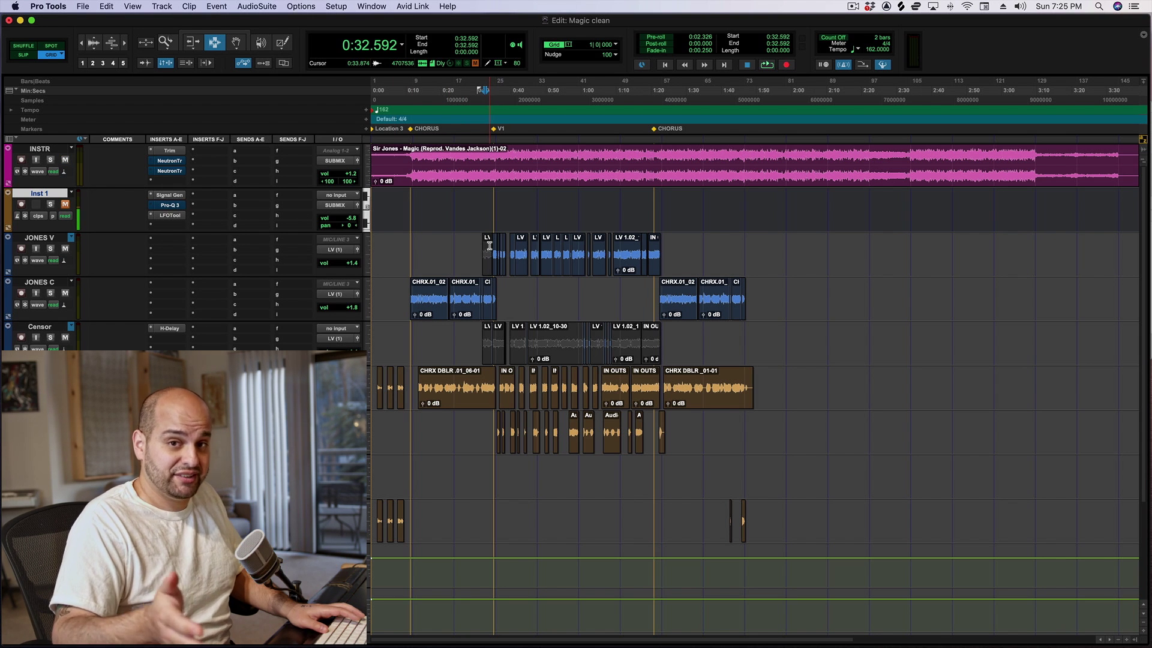
pyautogui.press('space')
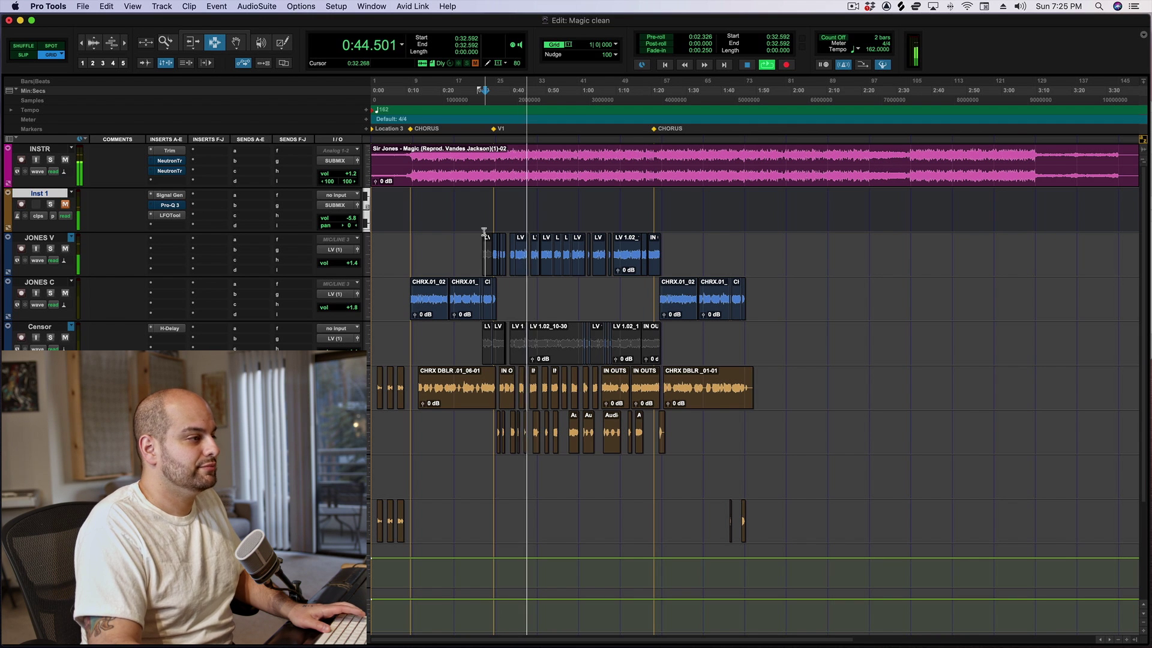
pyautogui.press('space')
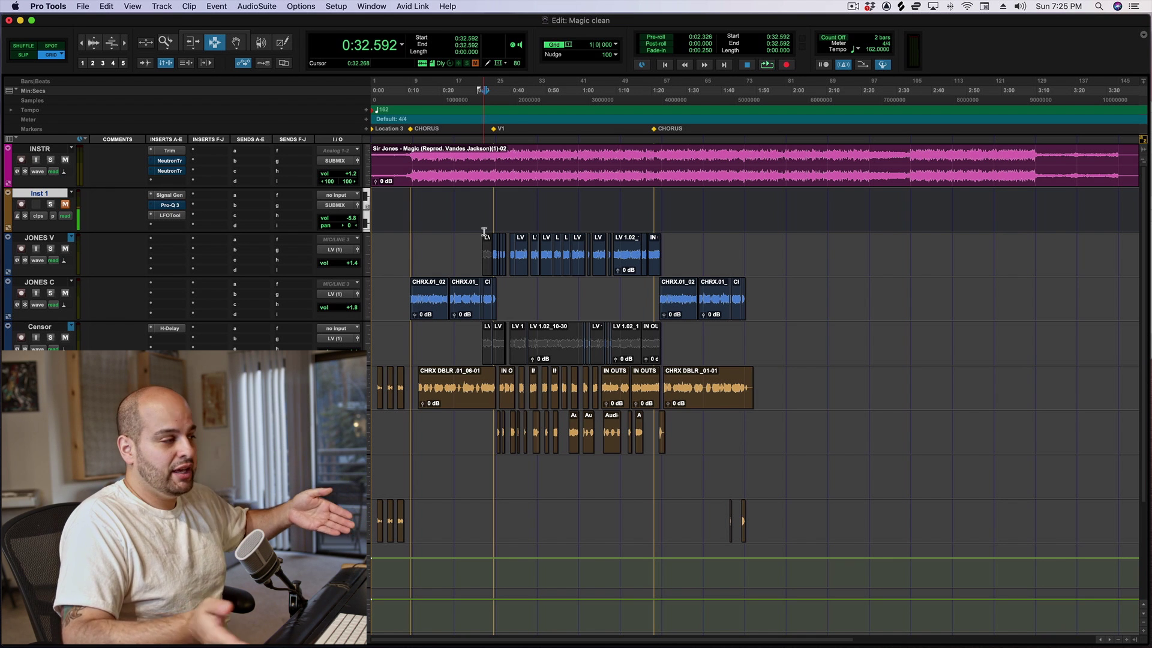
# - Open the second Neutron Transient Shaper on the INSTR track, dismiss its preset manager and take it out of bypass
pyautogui.click(169, 171)
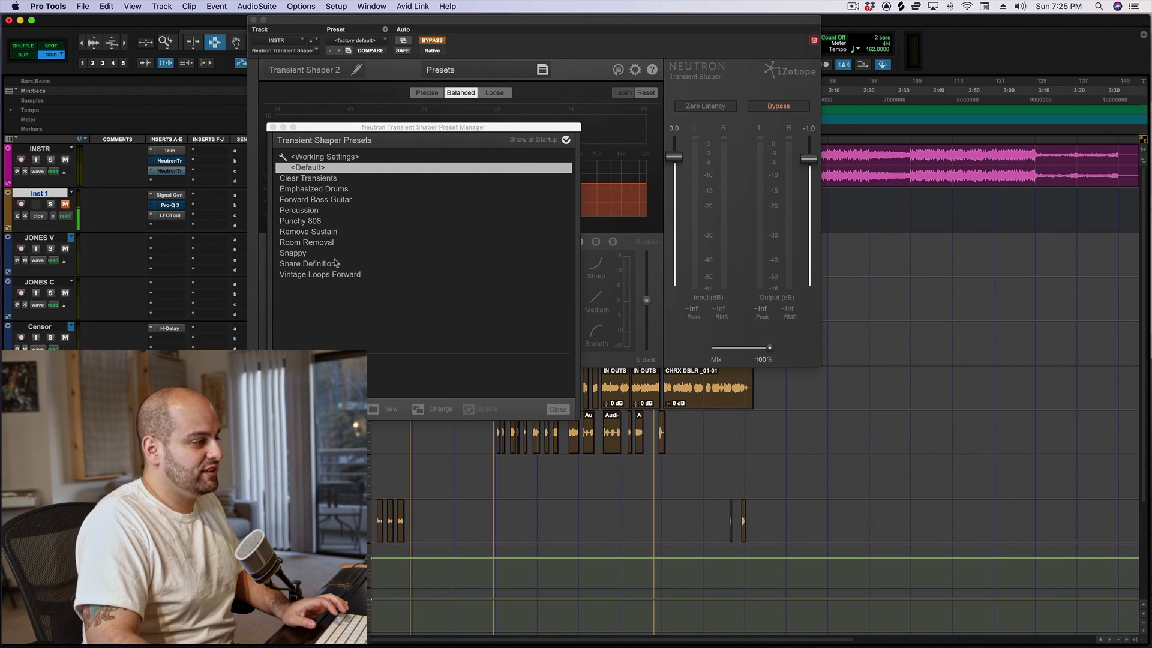
pyautogui.click(273, 127)
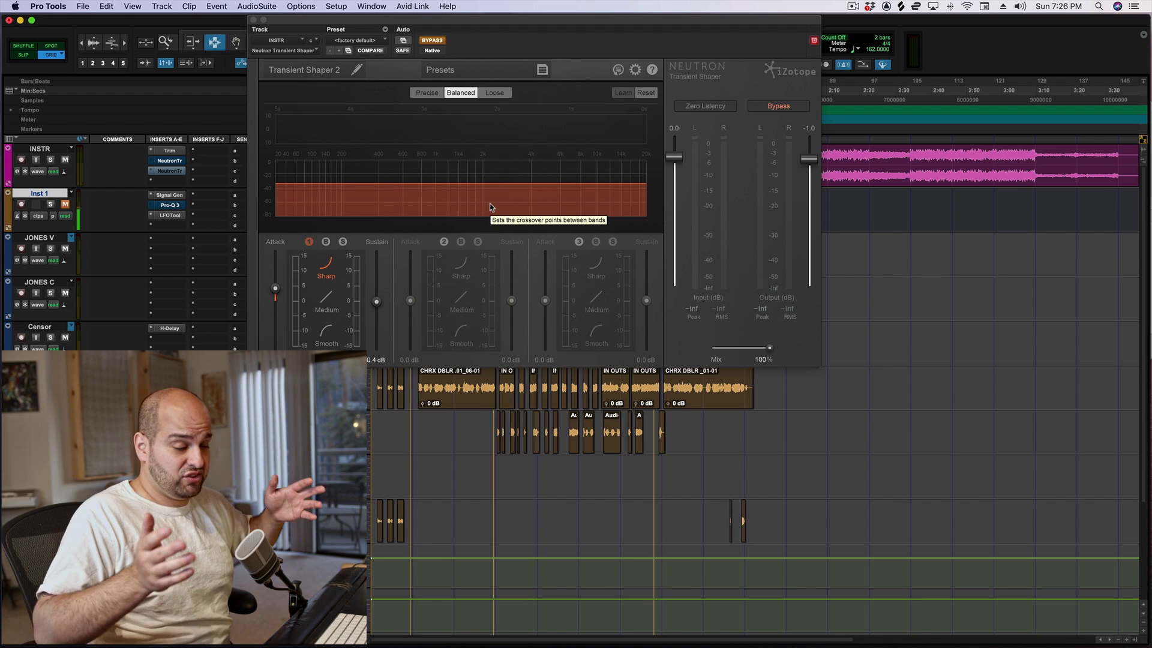
pyautogui.click(432, 40)
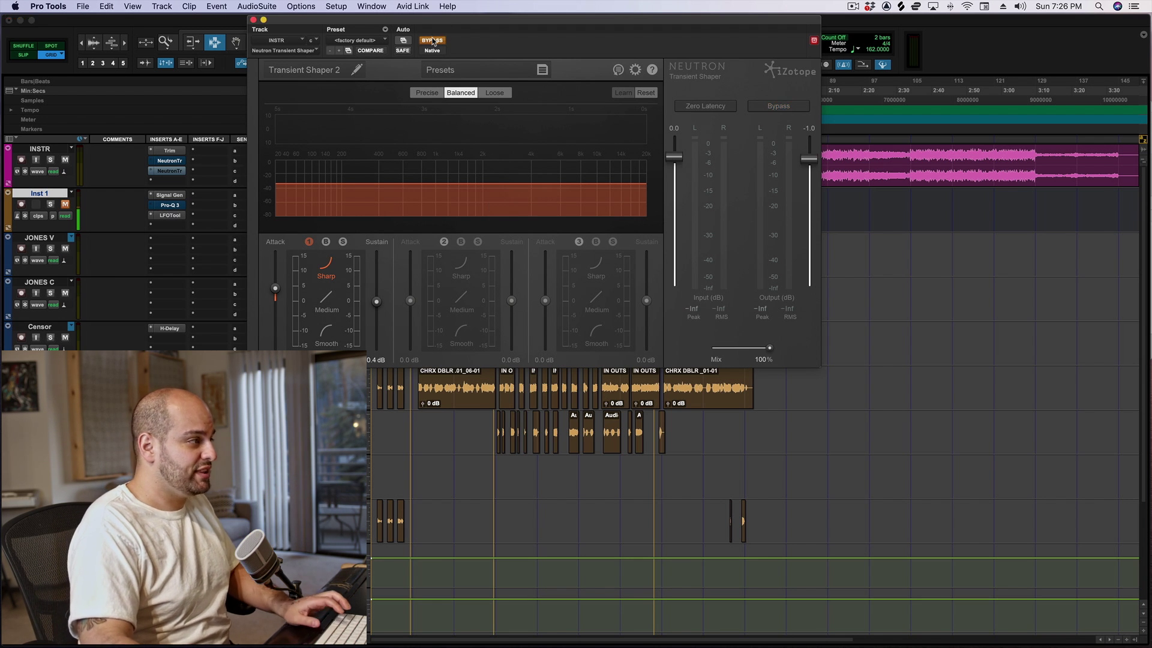
pyautogui.click(432, 40)
# - Compare the beat with and without the second Transient Shaper during playback, leaving the effect active and closing its window
pyautogui.press('space')
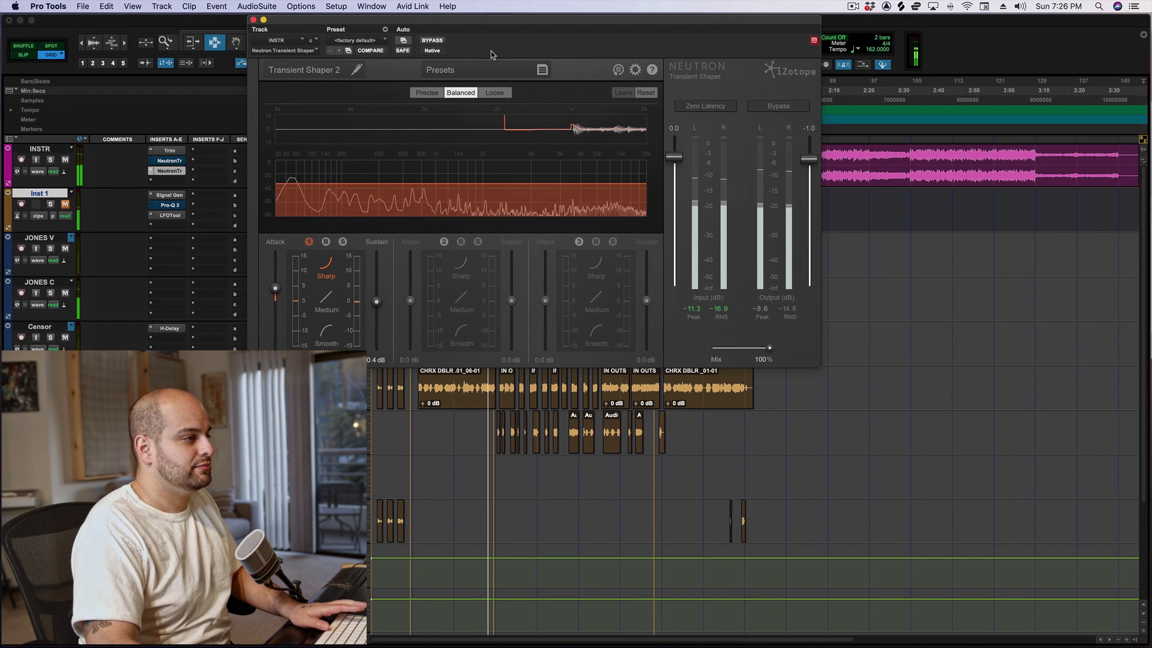
pyautogui.click(431, 41)
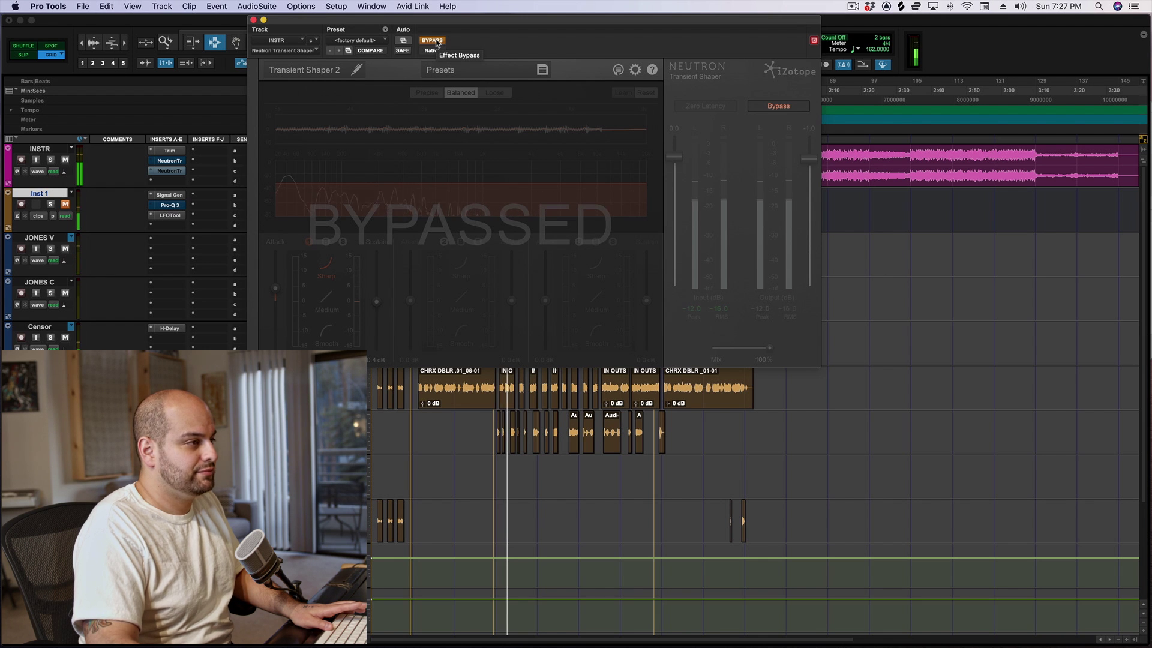
pyautogui.click(437, 42)
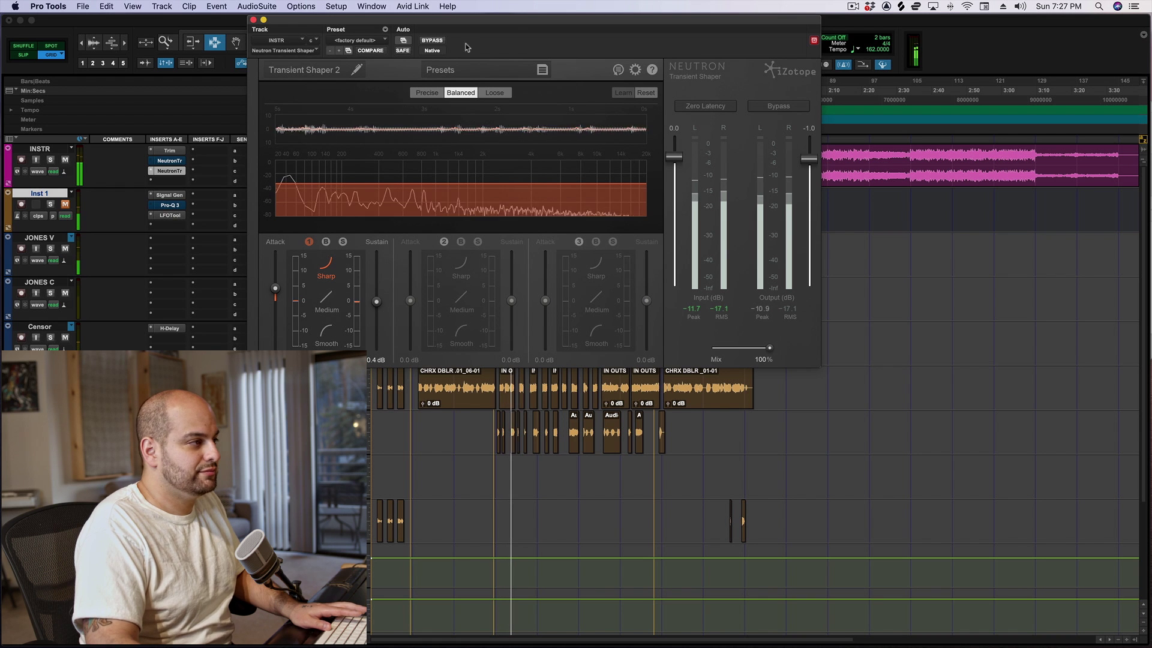
pyautogui.click(253, 21)
pyautogui.press('space')
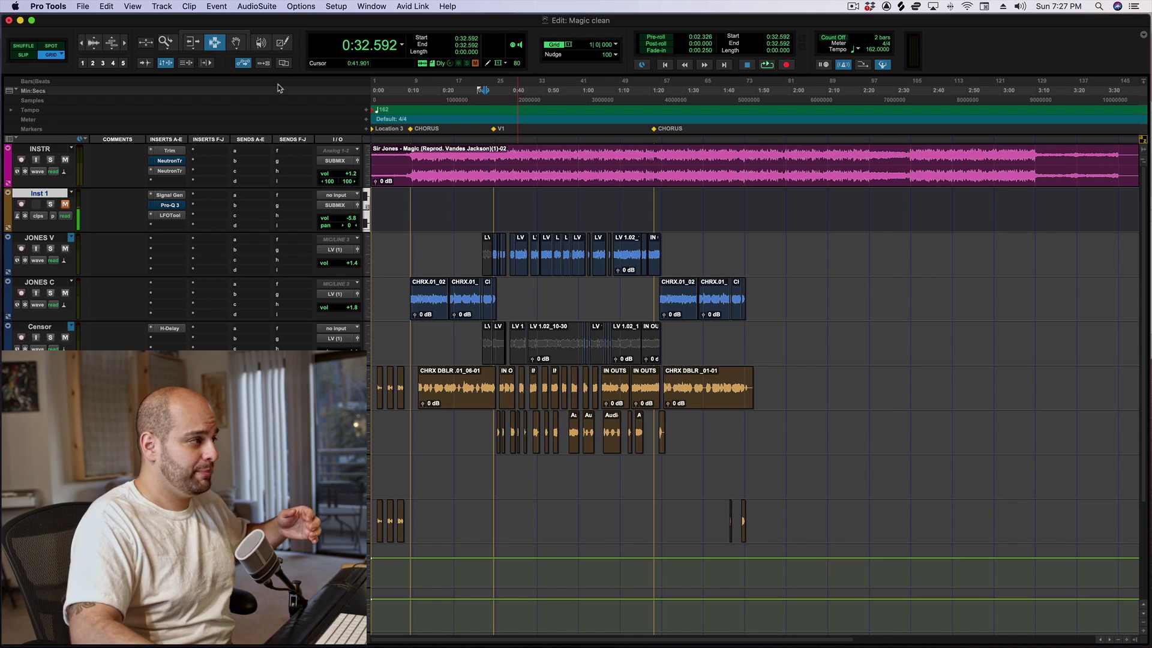
# - Bypass the second Transient Shaper on INSTR and open the first one, dismissing its preset manager
pyautogui.click(165, 181)
pyautogui.press('Escape')
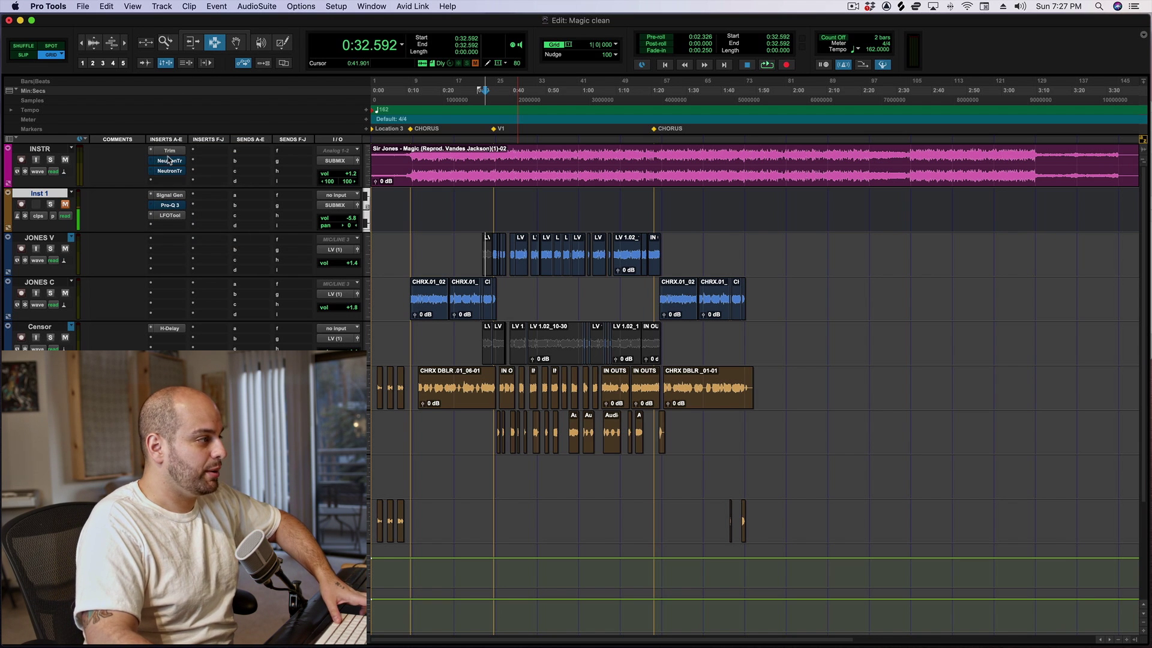
pyautogui.click(170, 171)
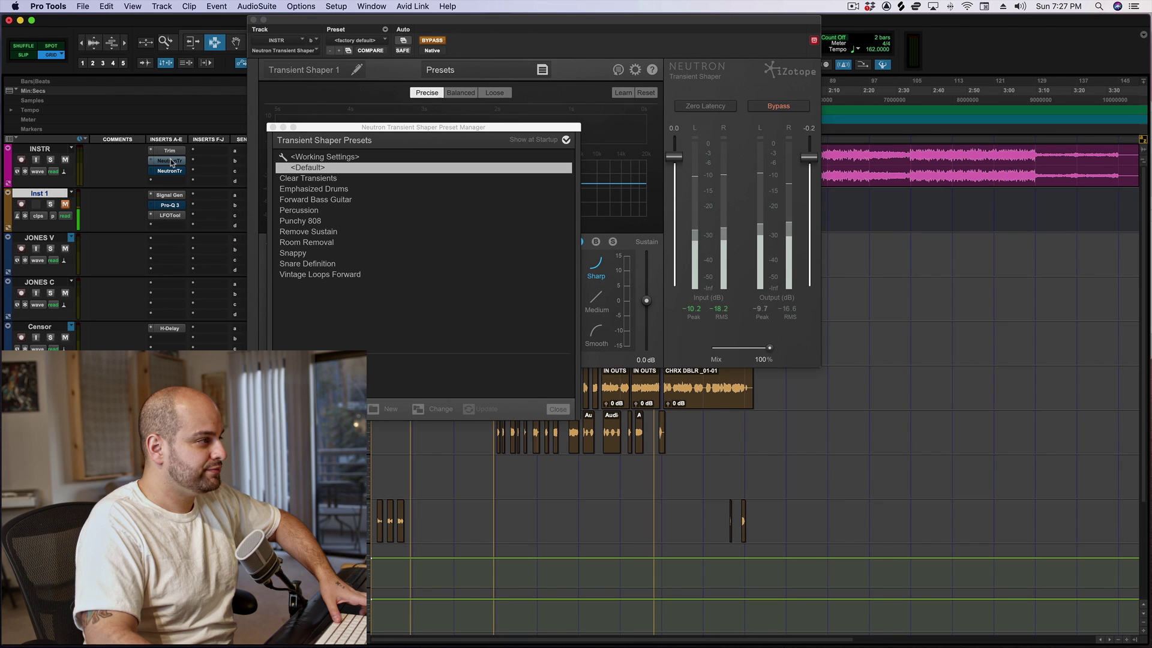
pyautogui.click(269, 127)
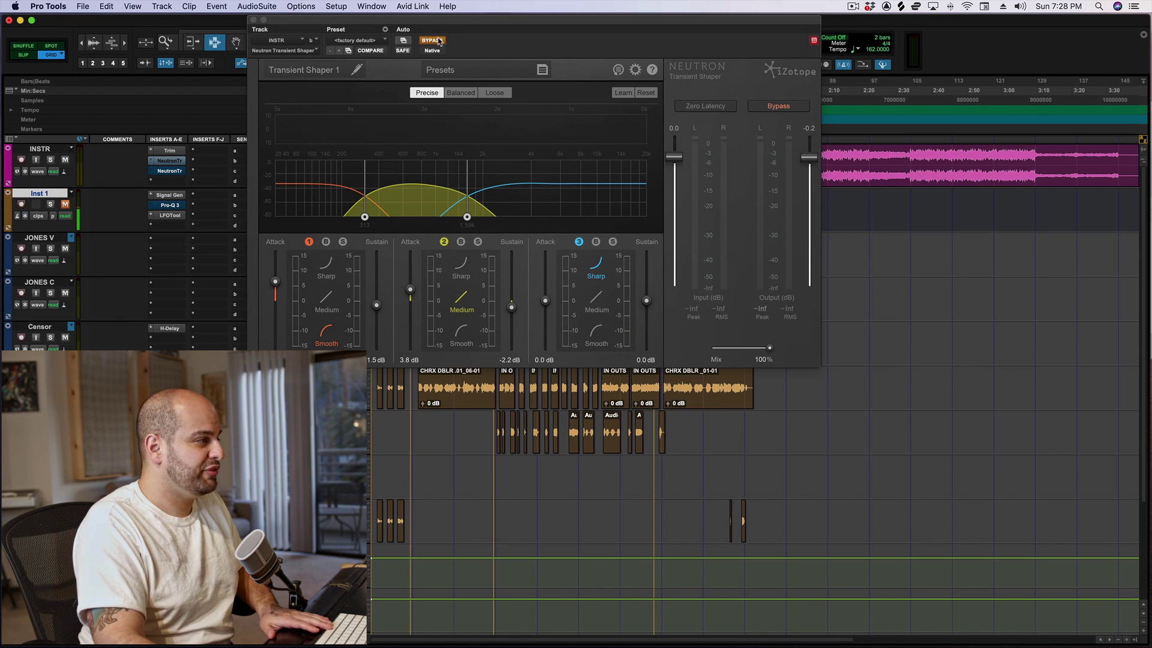
# - Play the beat and take the first Transient Shaper on INSTR out of bypass
pyautogui.press('space')
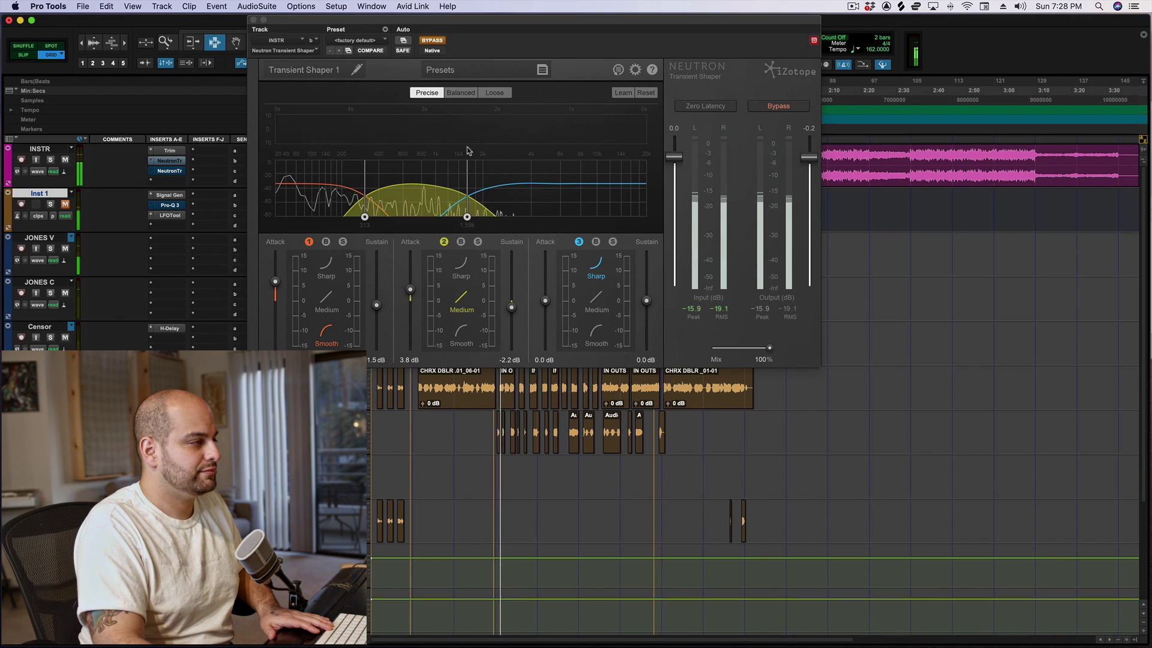
pyautogui.click(440, 41)
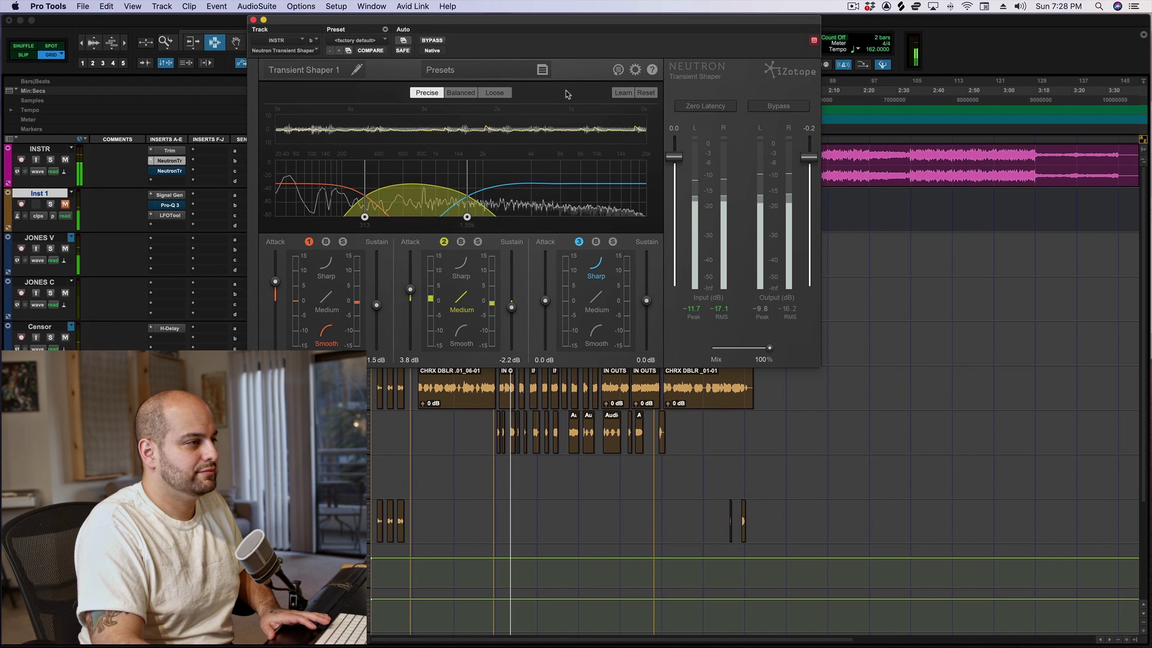
# - Raise the low band's attack to 9.8 dB and lower the Transient Shaper's output to -1.0 dB
pyautogui.moveTo(274, 280); pyautogui.dragTo(276, 272)
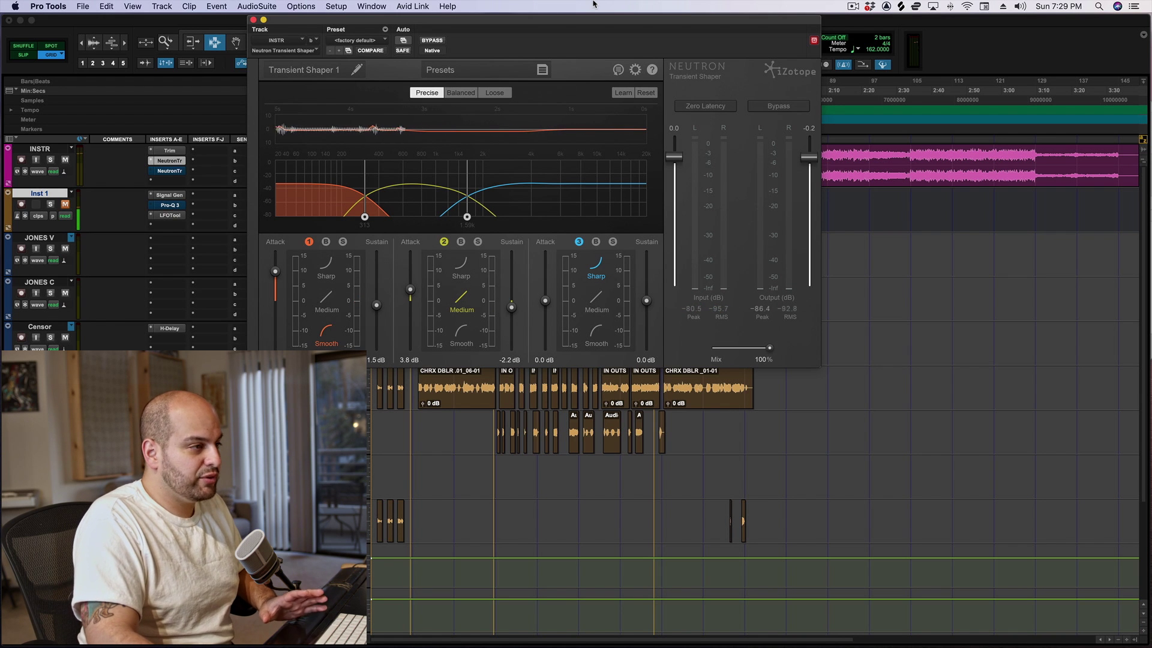
pyautogui.press('space')
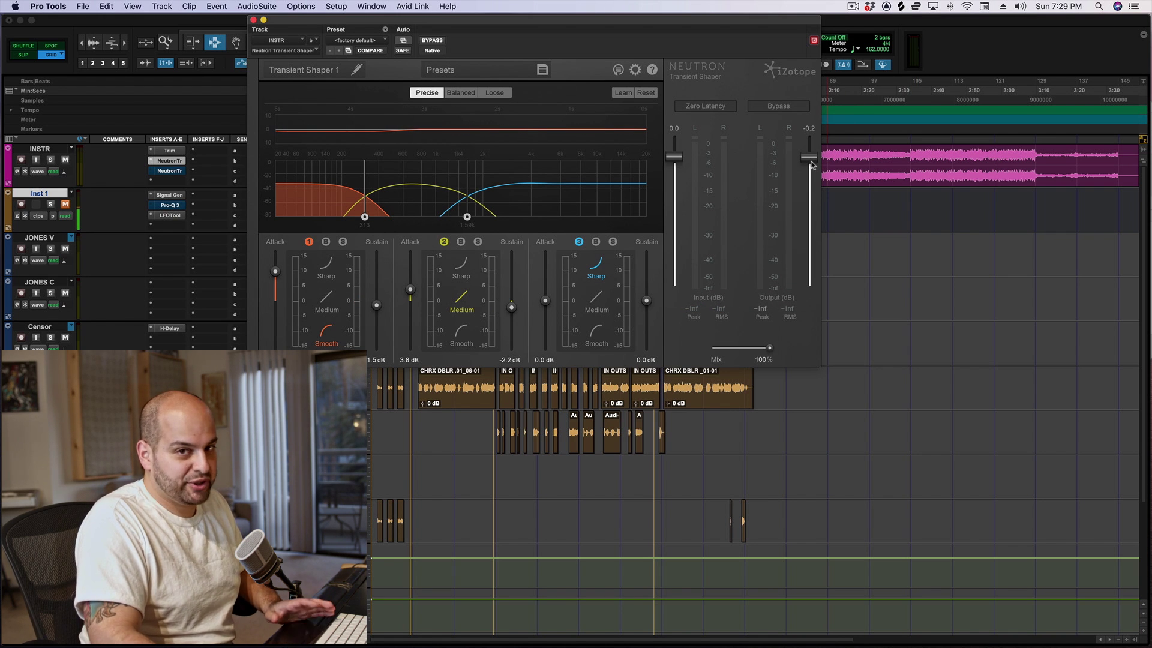
pyautogui.moveTo(811, 165); pyautogui.dragTo(812, 168)
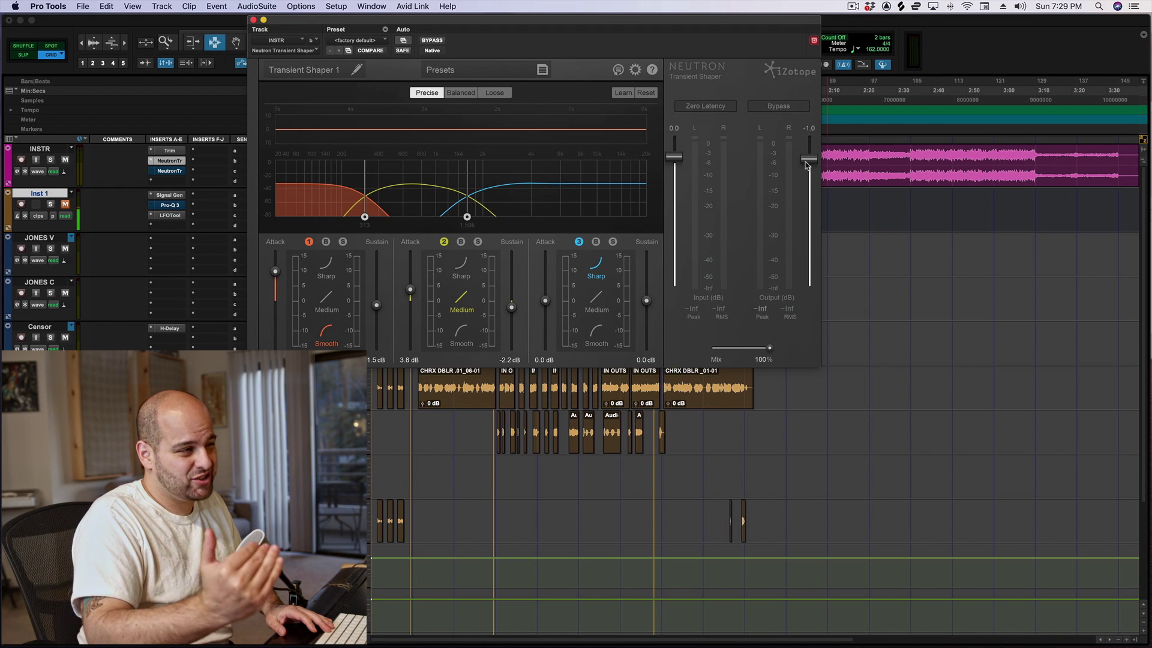
# - Move the Transient Shaper window off the track controls and compare playback from 0:23.703 with the effect bypassed and active
pyautogui.click(432, 40)
pyautogui.moveTo(432, 24); pyautogui.dragTo(689, 76)
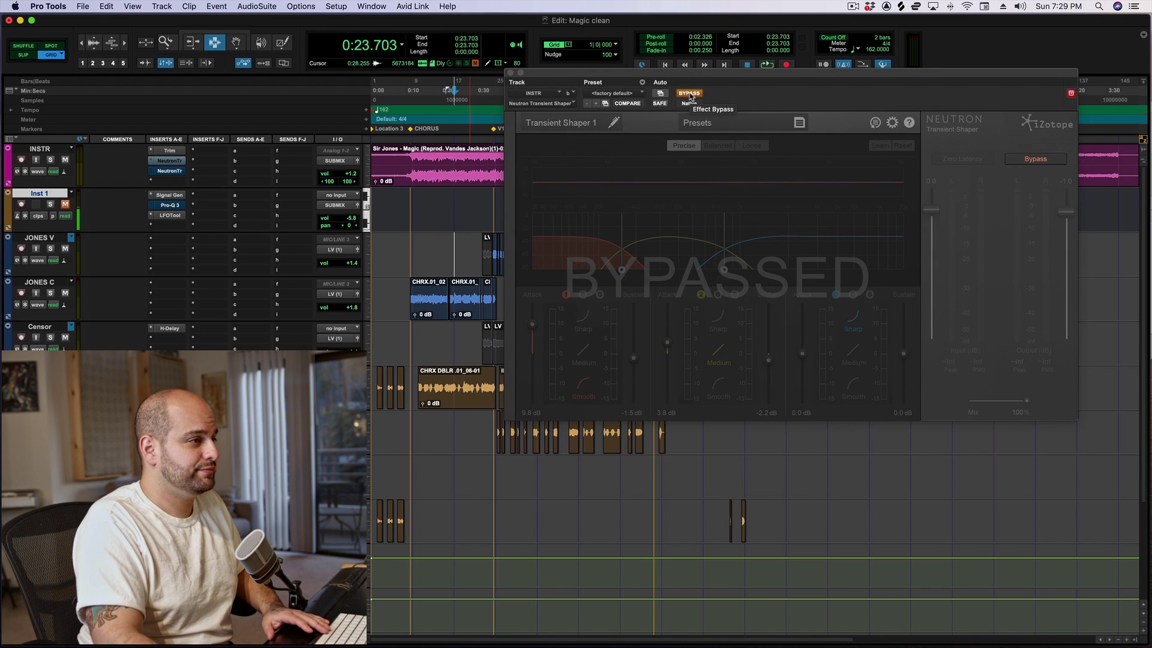
pyautogui.press('space')
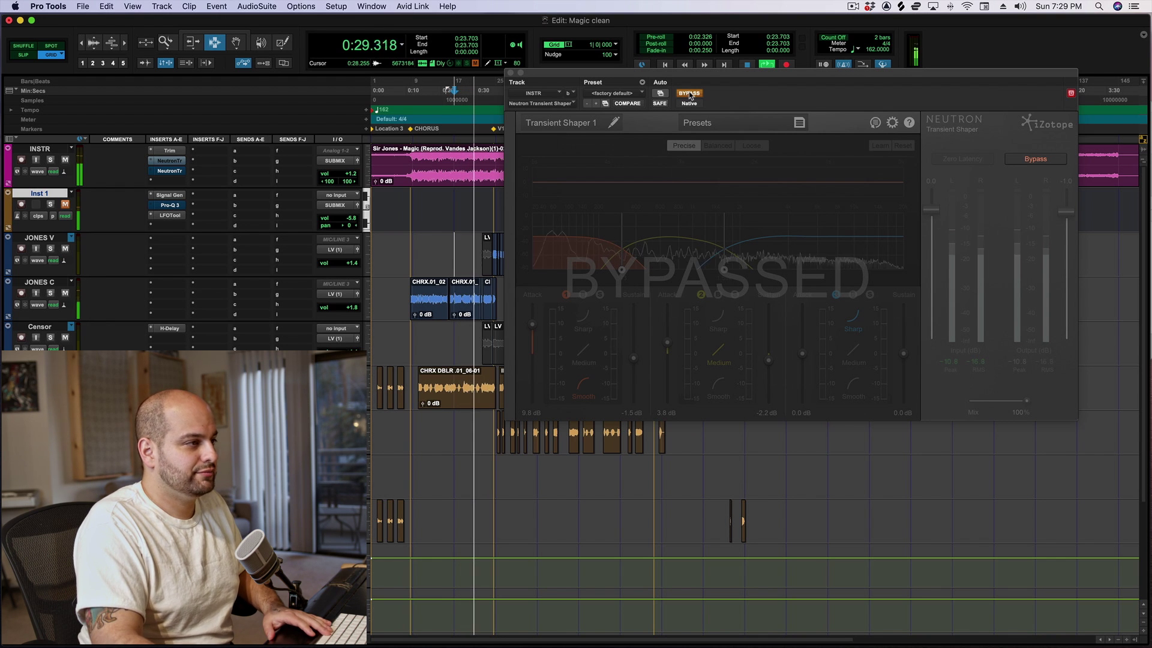
pyautogui.press('space')
pyautogui.click(688, 93)
pyautogui.press('space')
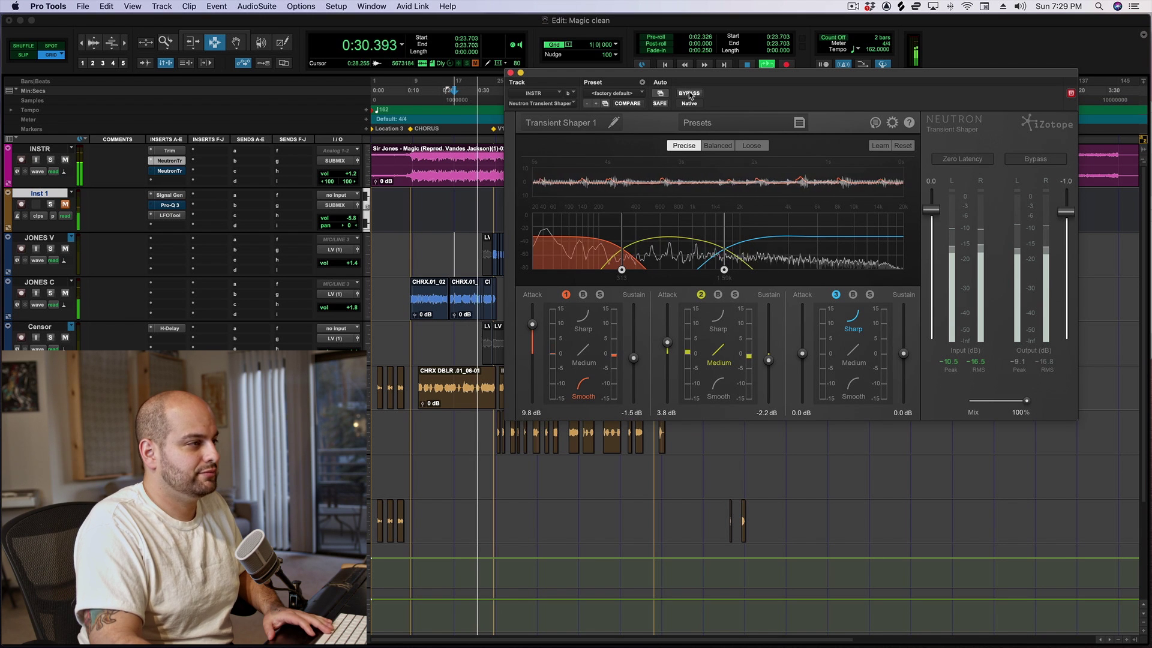
pyautogui.press('space')
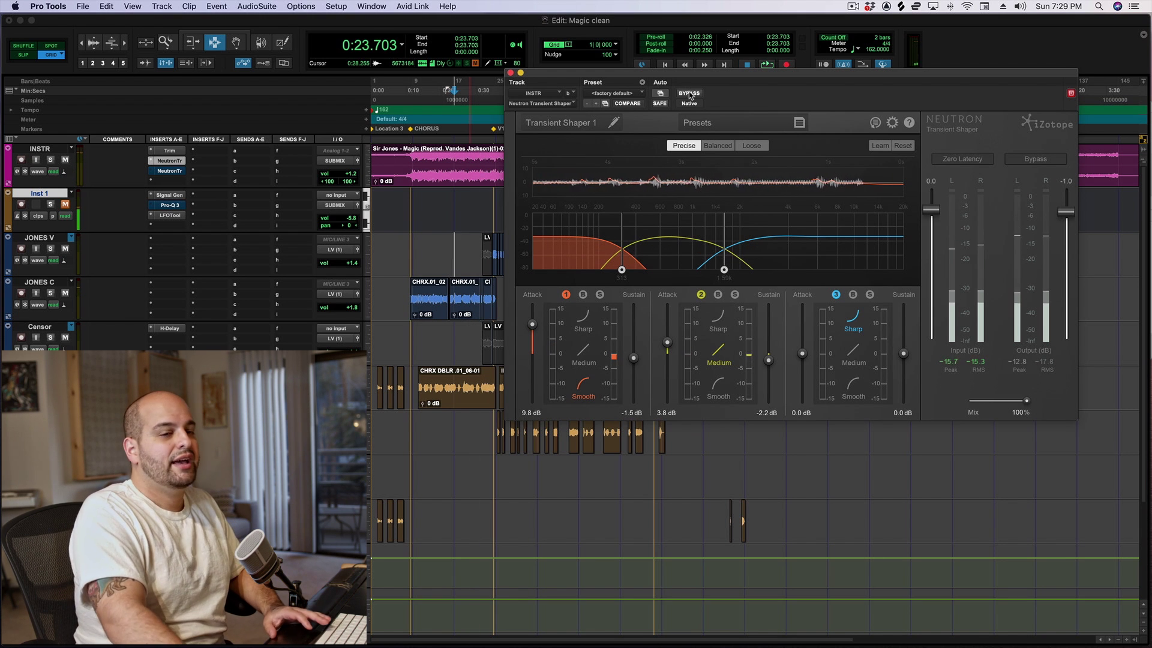